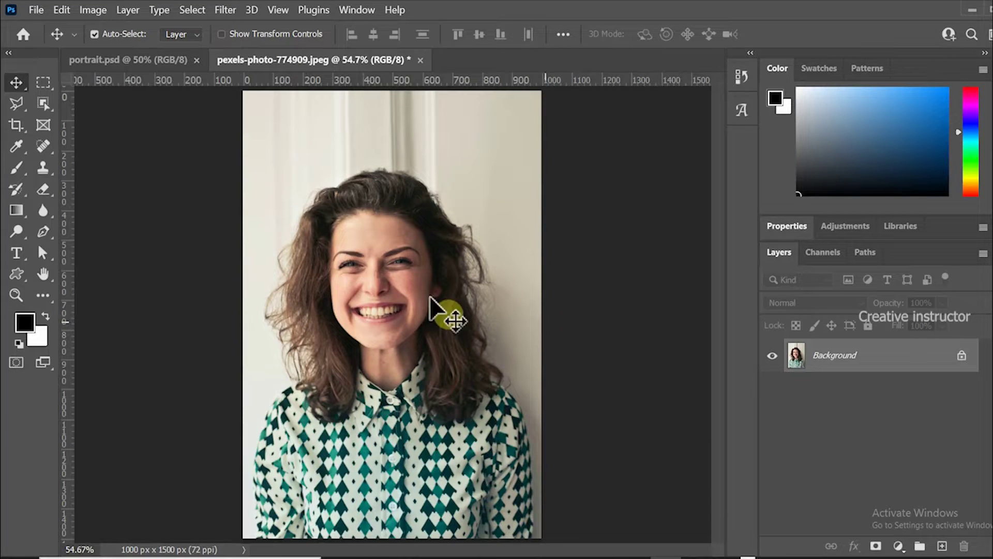
Step: Unlock the portrait's locked Background layer so it becomes the editable Layer 0
{"action": "left_click", "coordinate": [398, 283]}
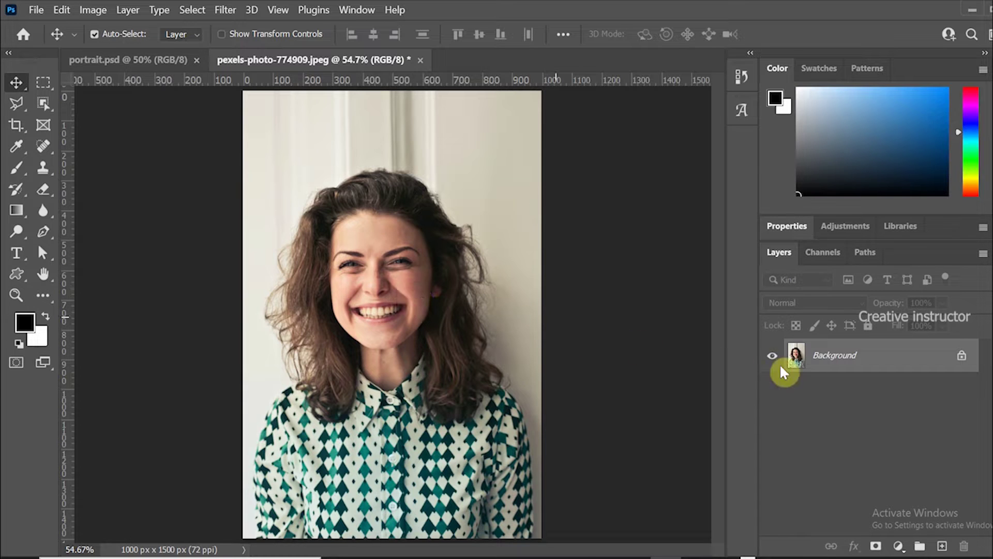
{"action": "left_click", "coordinate": [960, 357]}
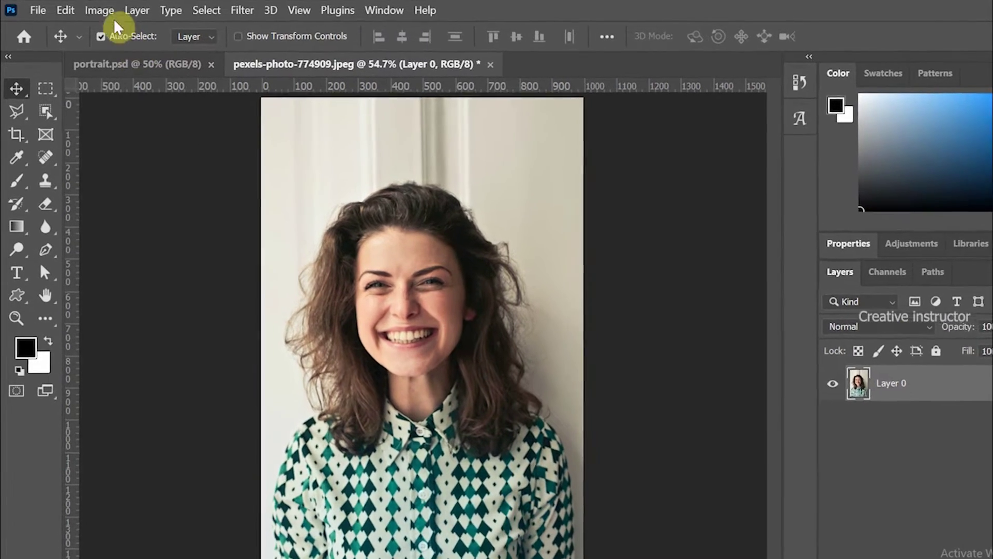
{"action": "left_click", "coordinate": [93, 10]}
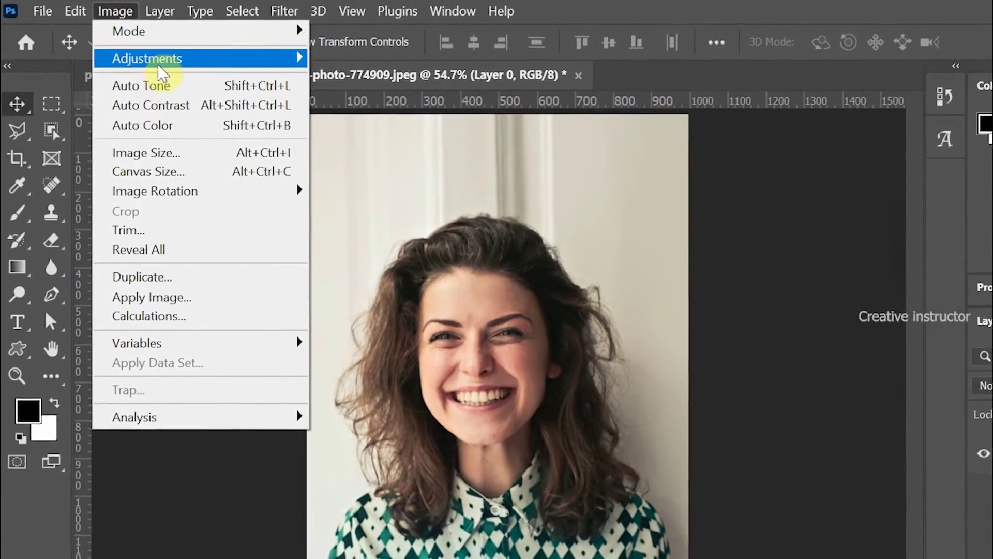
Step: Desaturate Layer 0 to strip all colour from the portrait
{"action": "mouse_move", "coordinate": [151, 60]}
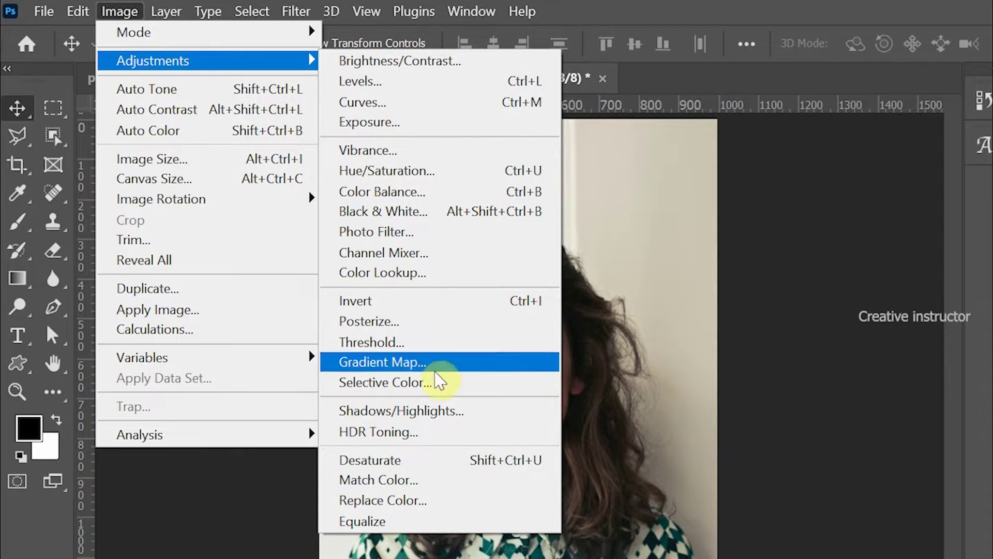
{"action": "left_click", "coordinate": [412, 463]}
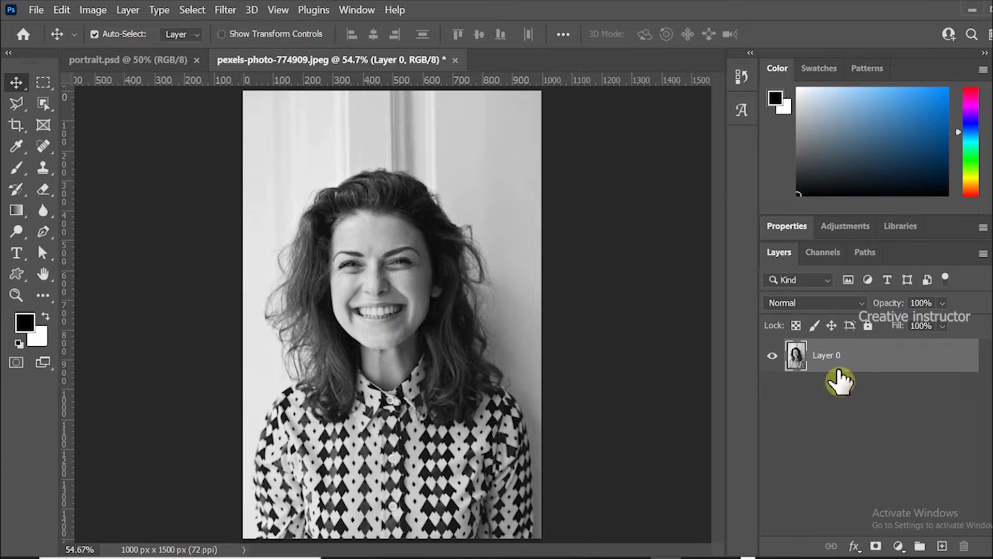
Step: Duplicate the black-and-white Layer 0 as 'Layer 0 copy'
{"action": "right_click", "coordinate": [852, 361]}
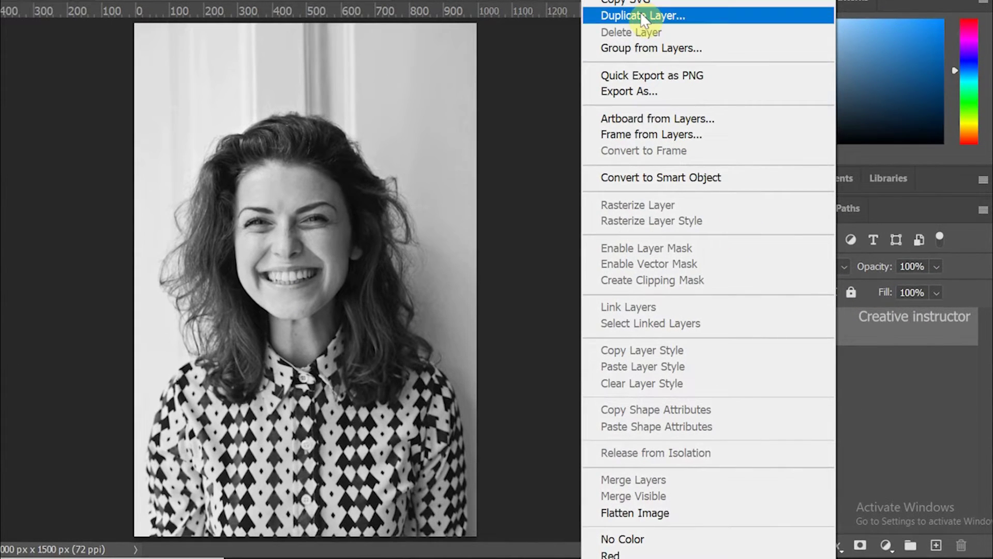
{"action": "left_click", "coordinate": [643, 17]}
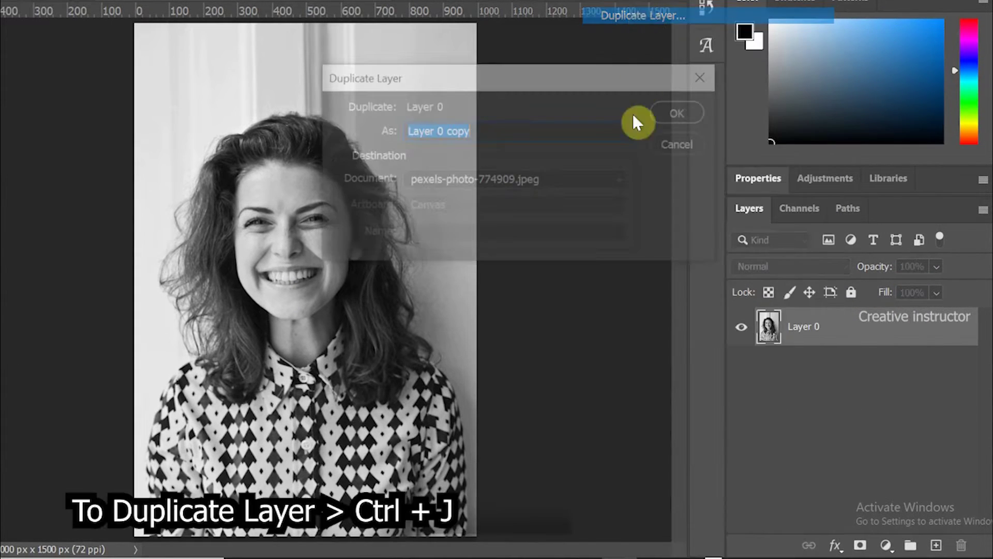
{"action": "left_click", "coordinate": [674, 110]}
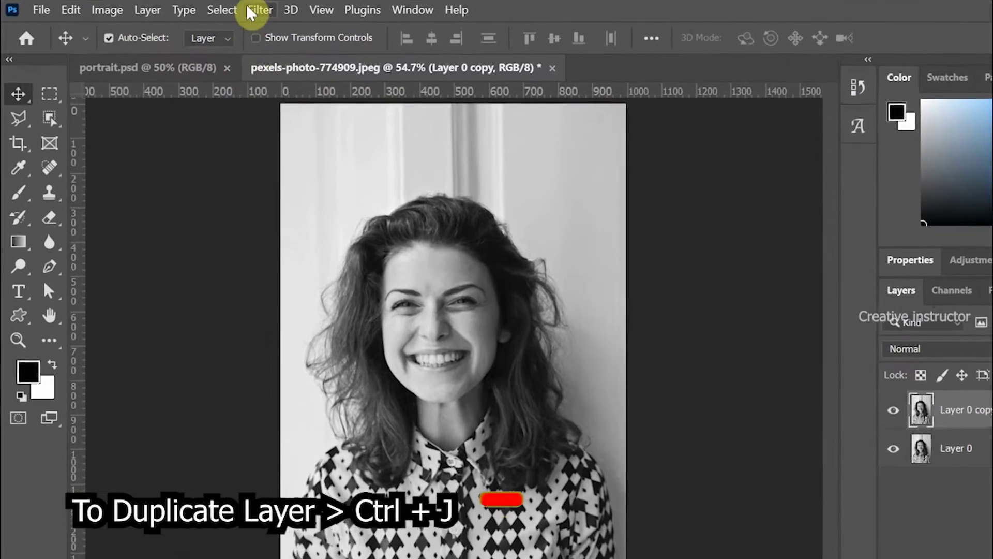
{"action": "left_click", "coordinate": [220, 9]}
Step: Apply a Gaussian Blur with an 8-pixel radius to Layer 0 copy
{"action": "mouse_move", "coordinate": [335, 265]}
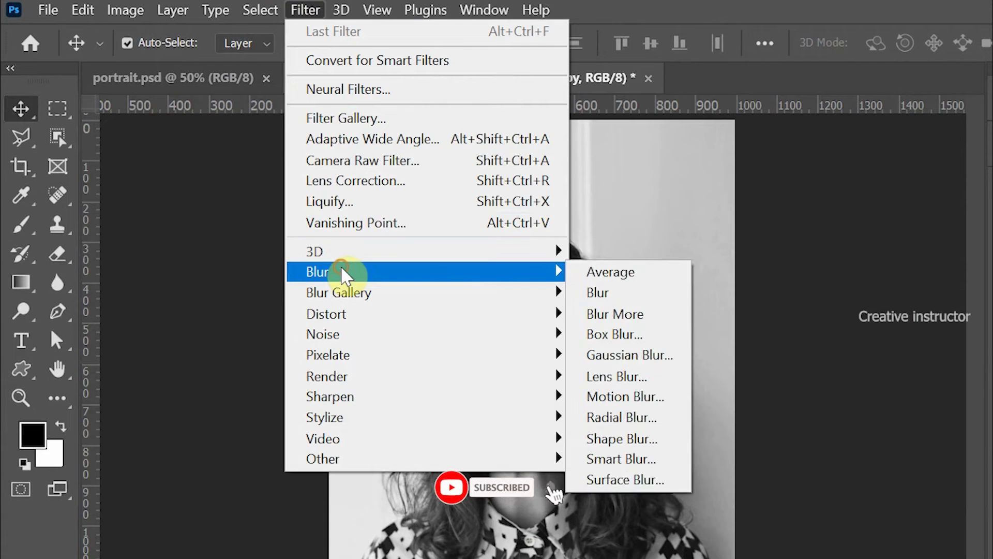
{"action": "left_click", "coordinate": [657, 355]}
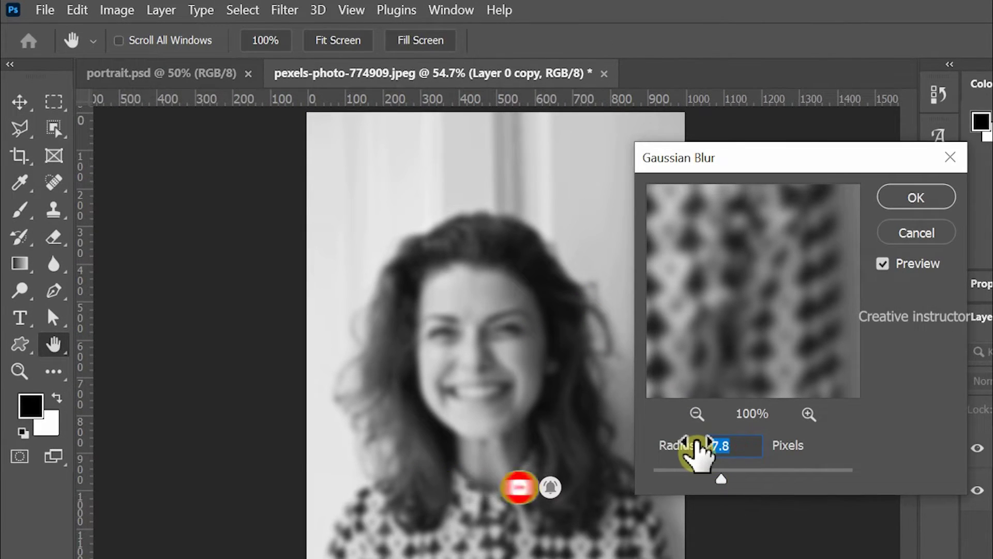
{"action": "type", "text": "8"}
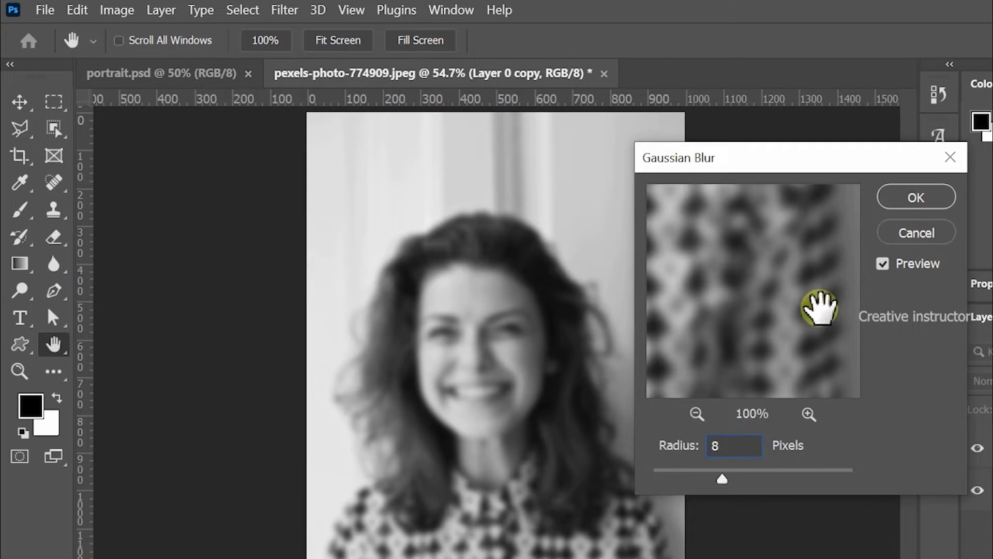
{"action": "left_click", "coordinate": [913, 198]}
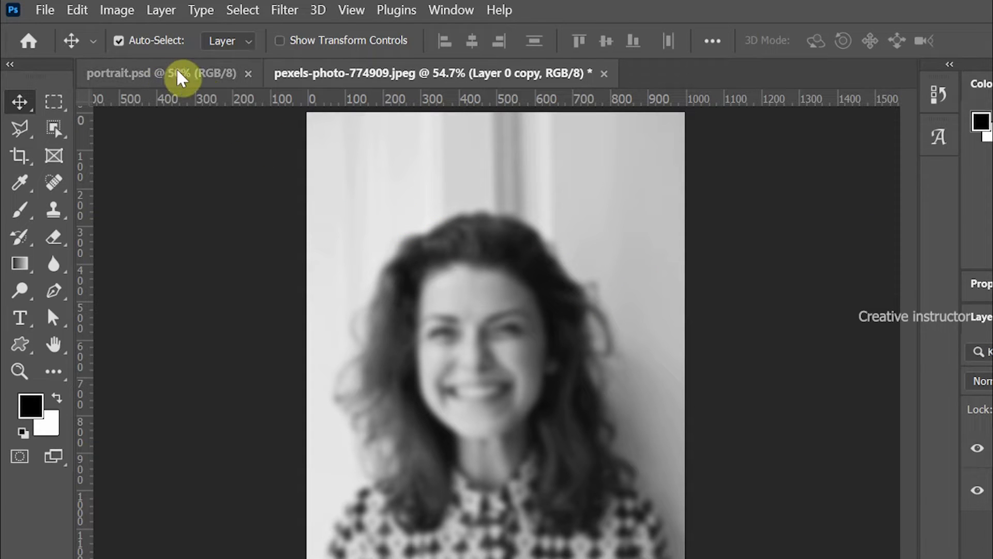
Step: Start a Save As to this computer's Desktop with 'As a Copy' ticked
{"action": "left_click", "coordinate": [44, 13]}
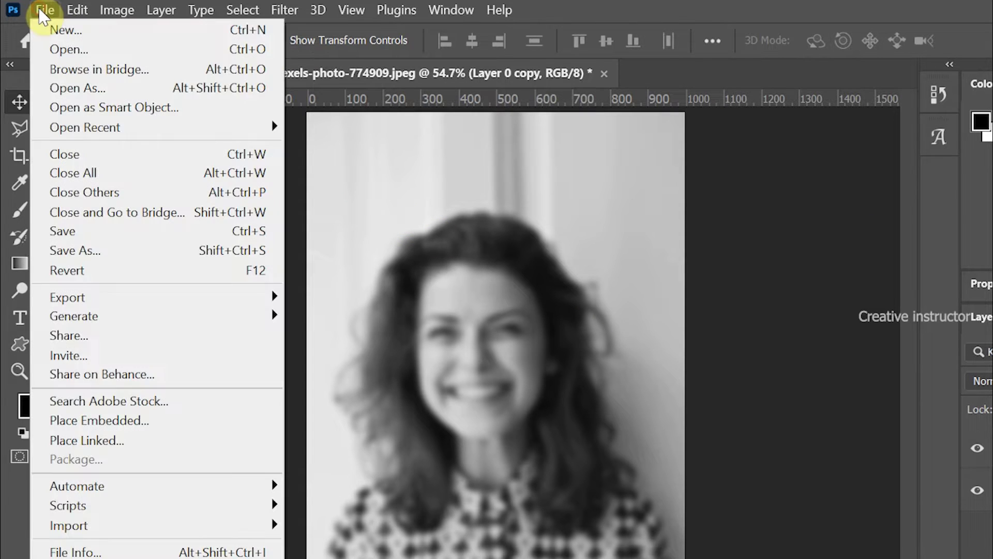
{"action": "left_click", "coordinate": [83, 248]}
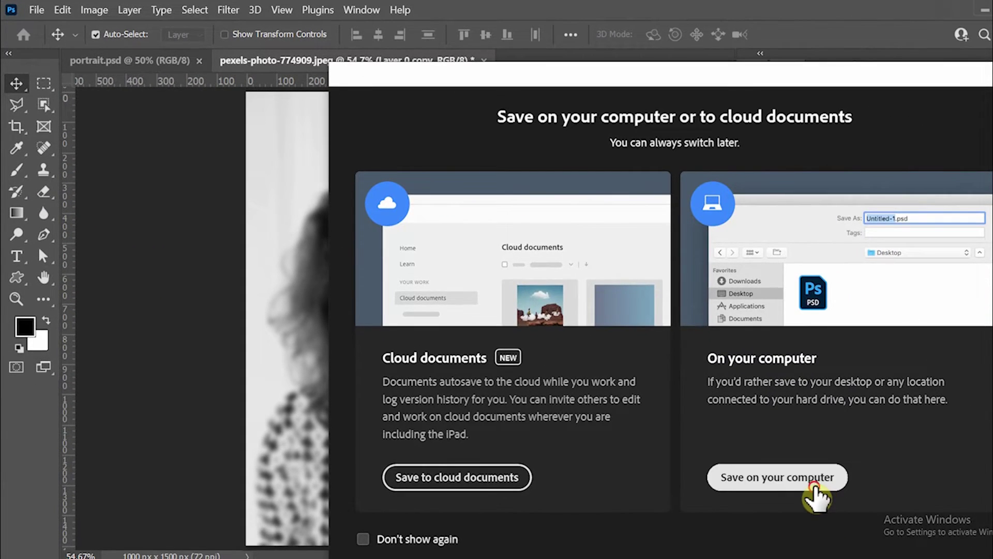
{"action": "left_click", "coordinate": [814, 486]}
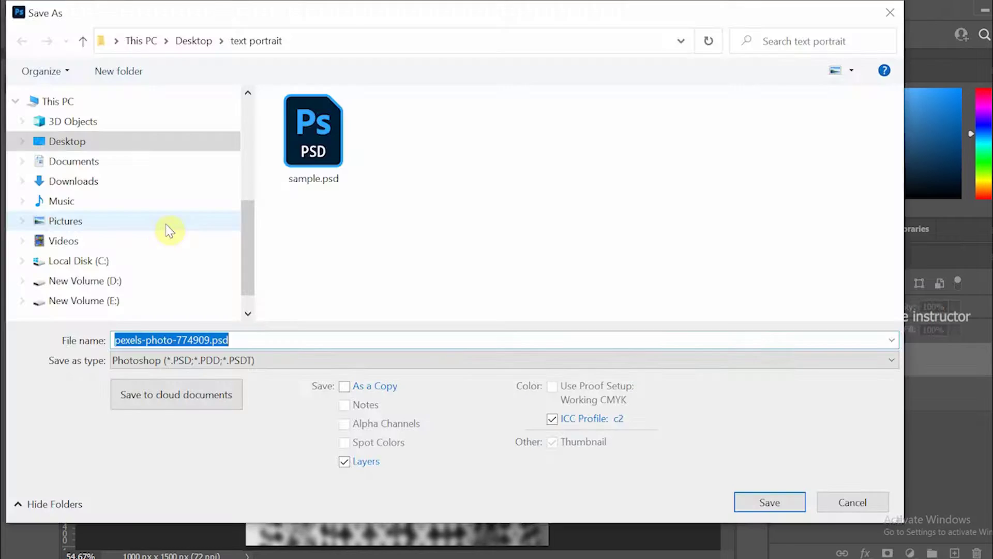
{"action": "left_click", "coordinate": [67, 141]}
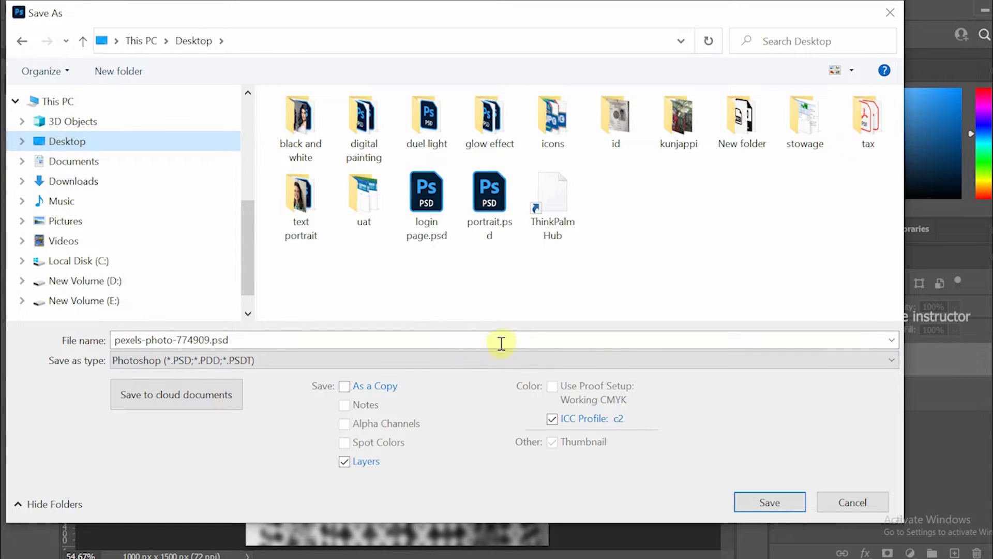
{"action": "left_click", "coordinate": [345, 387]}
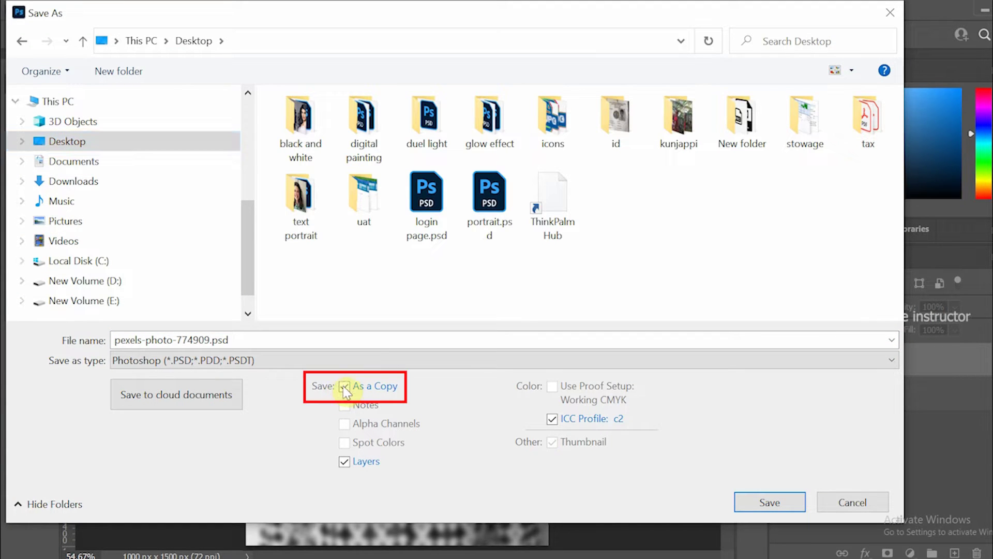
Step: Name the copy displacement, save it as displacement.psd, and hide Layer 0 copy
{"action": "double_click", "coordinate": [209, 340]}
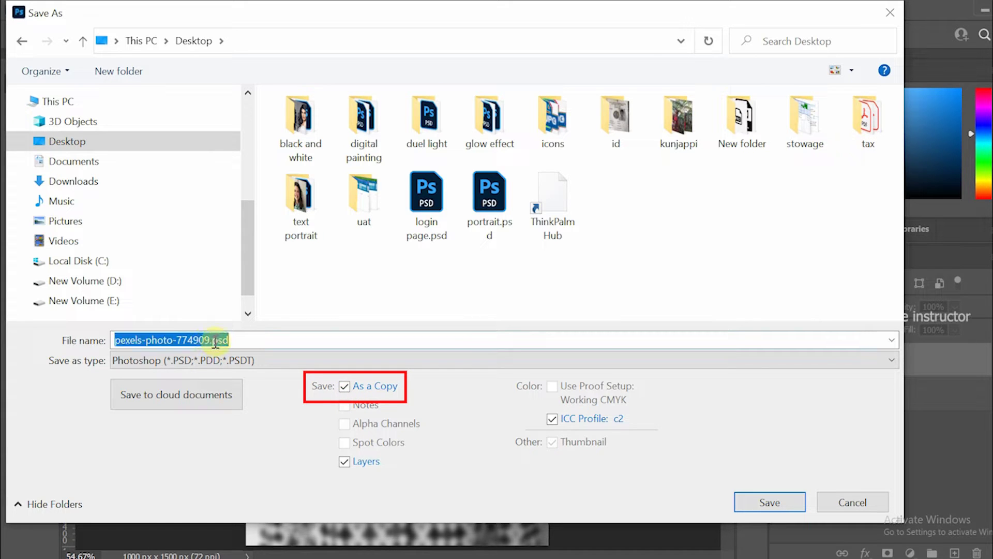
{"action": "left_click", "coordinate": [212, 340]}
{"action": "left_click_drag", "start_coordinate": [210, 338], "coordinate": [88, 335]}
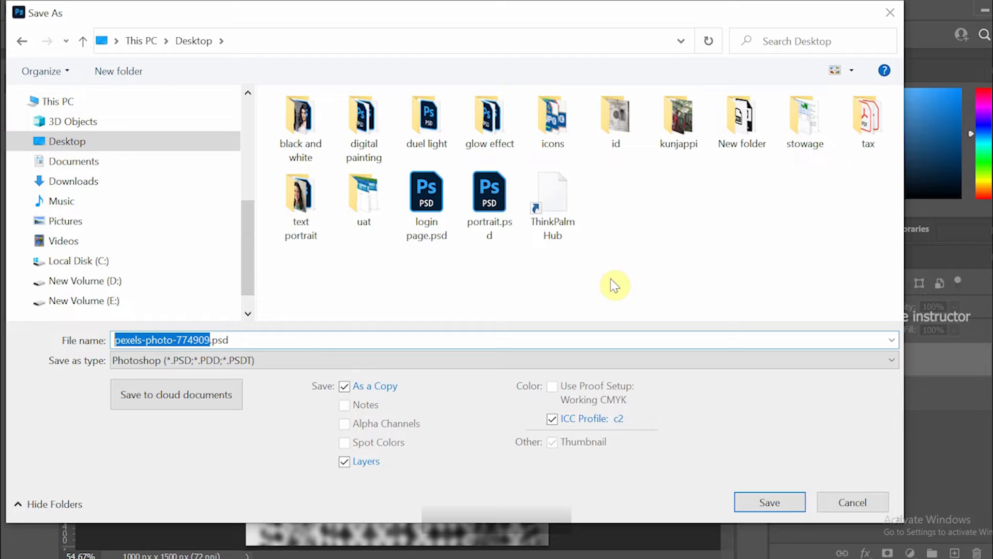
{"action": "type", "text": "displa"}
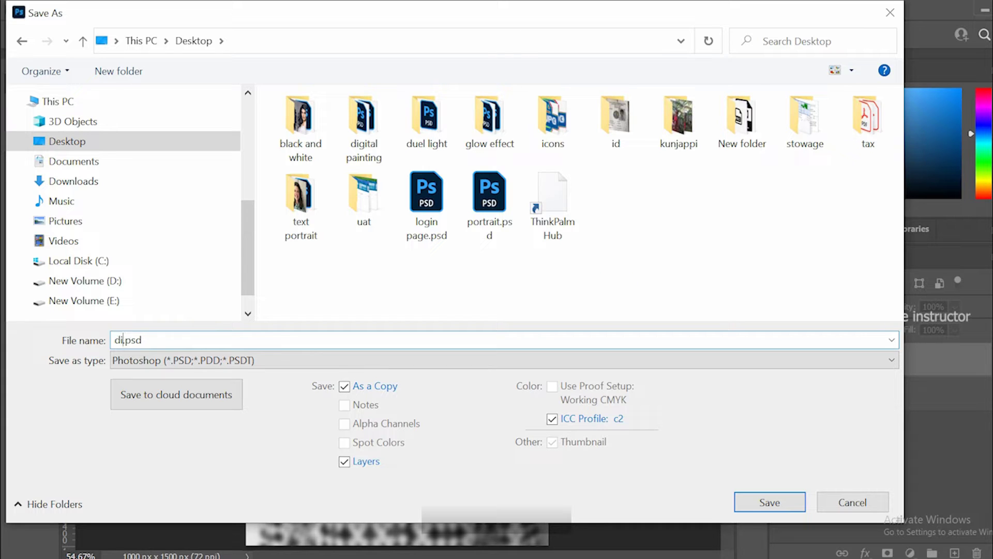
{"action": "type", "text": "cemen"}
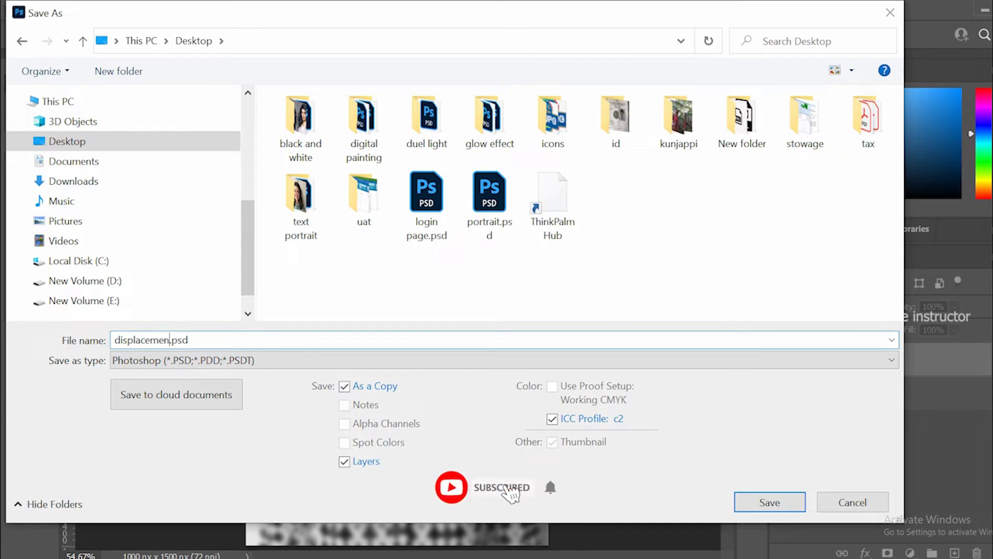
{"action": "type", "text": "t"}
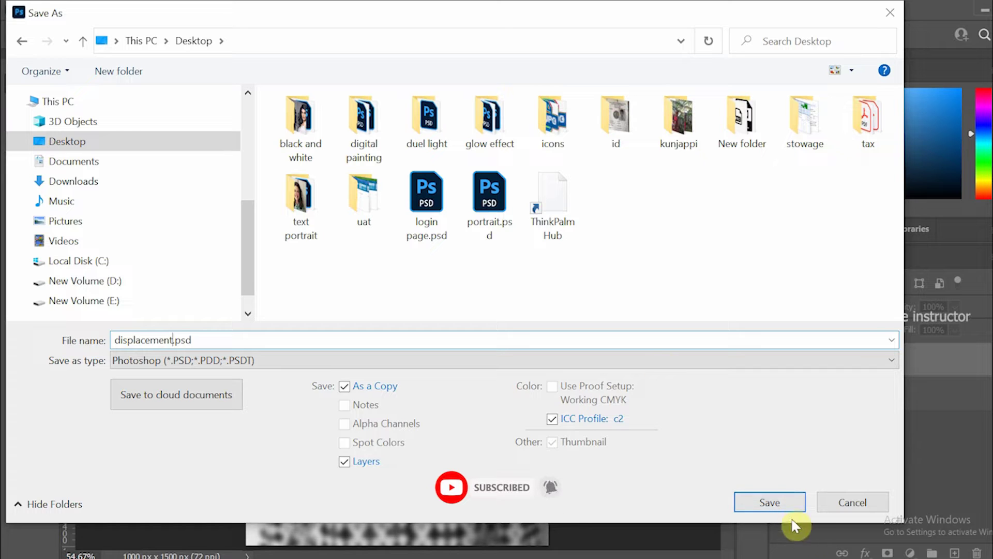
{"action": "left_click", "coordinate": [771, 500]}
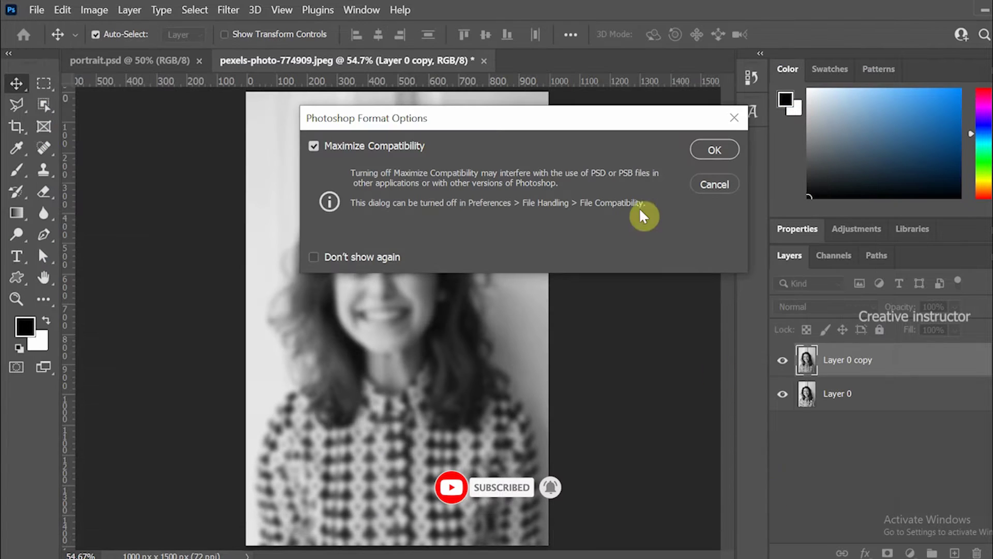
{"action": "left_click", "coordinate": [710, 148]}
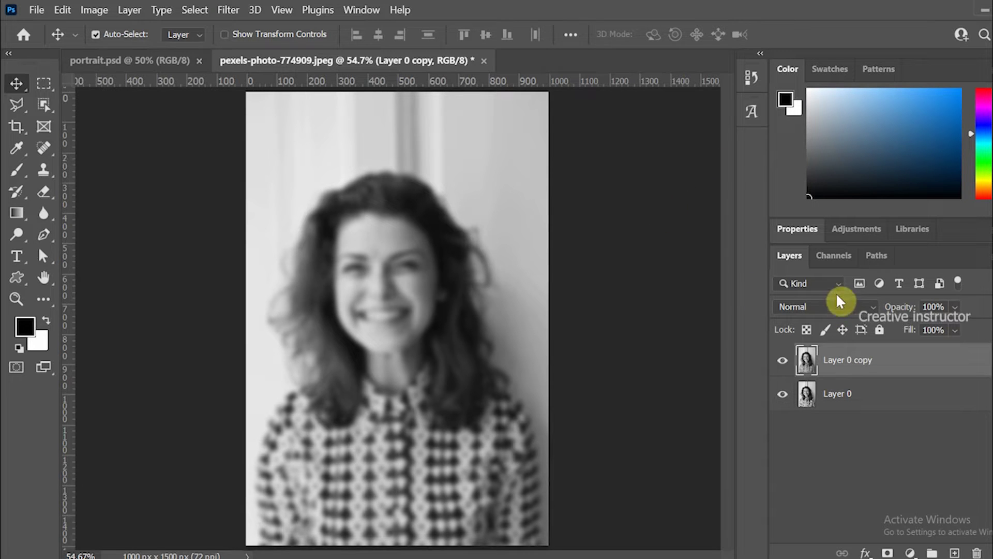
{"action": "left_click", "coordinate": [784, 360]}
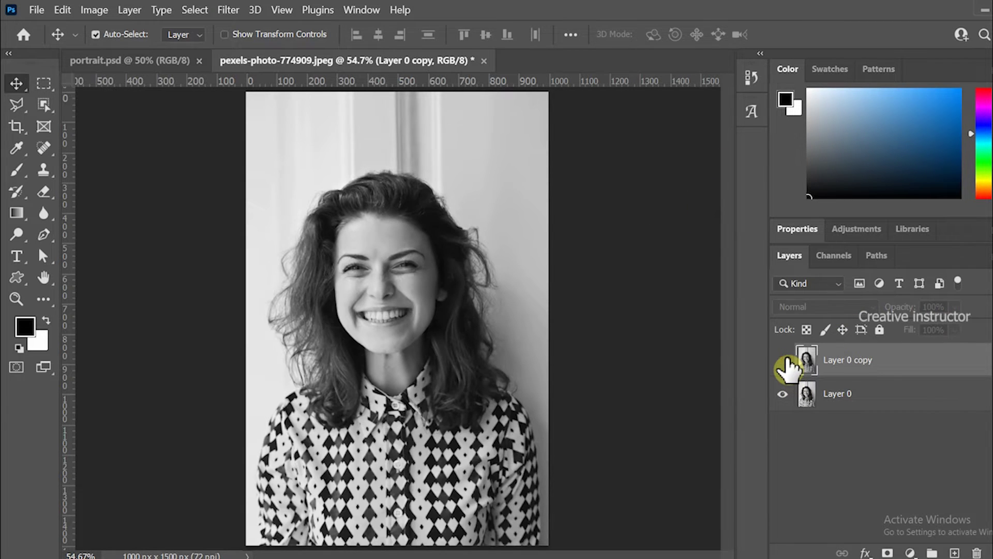
Step: On Layer 0, draw a rectangular marquee from the top-left corner to the bottom centre
{"action": "left_click", "coordinate": [441, 309]}
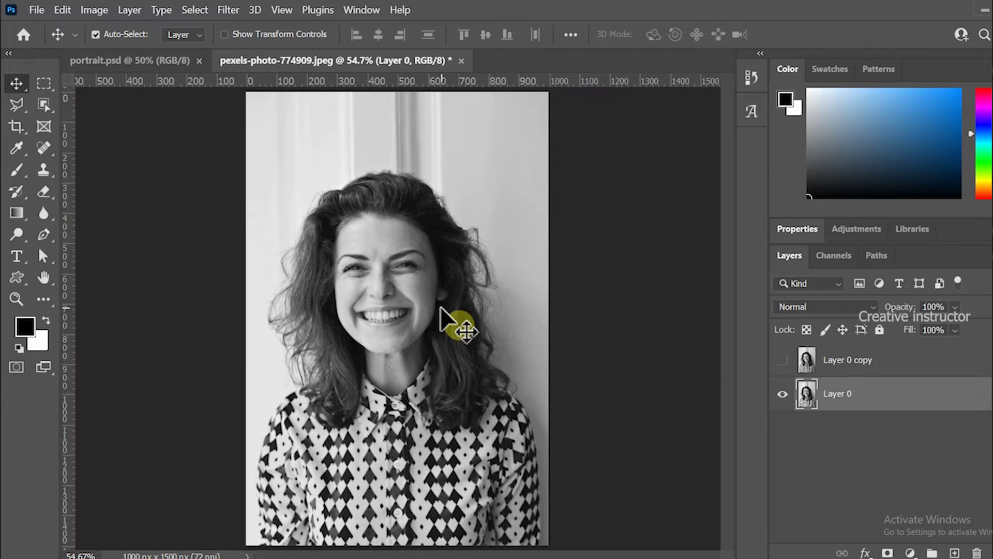
{"action": "left_click", "coordinate": [44, 86]}
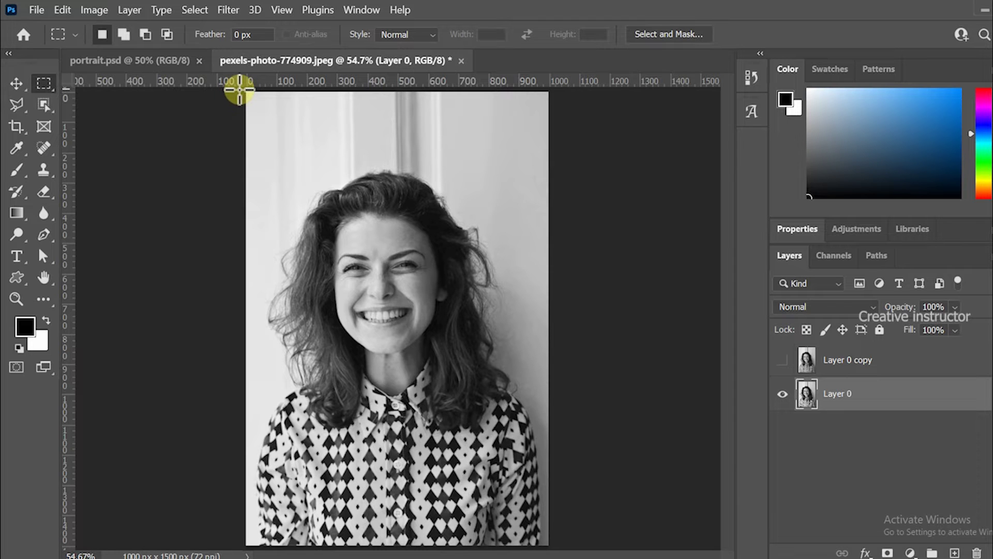
{"action": "left_click_drag", "start_coordinate": [240, 89], "coordinate": [382, 556]}
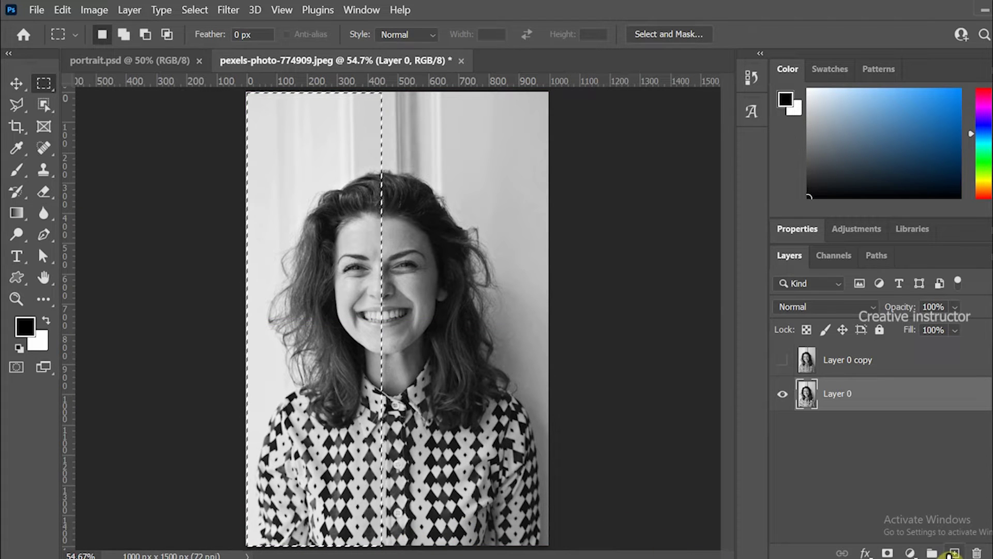
Step: On a new layer, fill the left-half selection with the black foreground colour, then deselect
{"action": "left_click", "coordinate": [954, 554]}
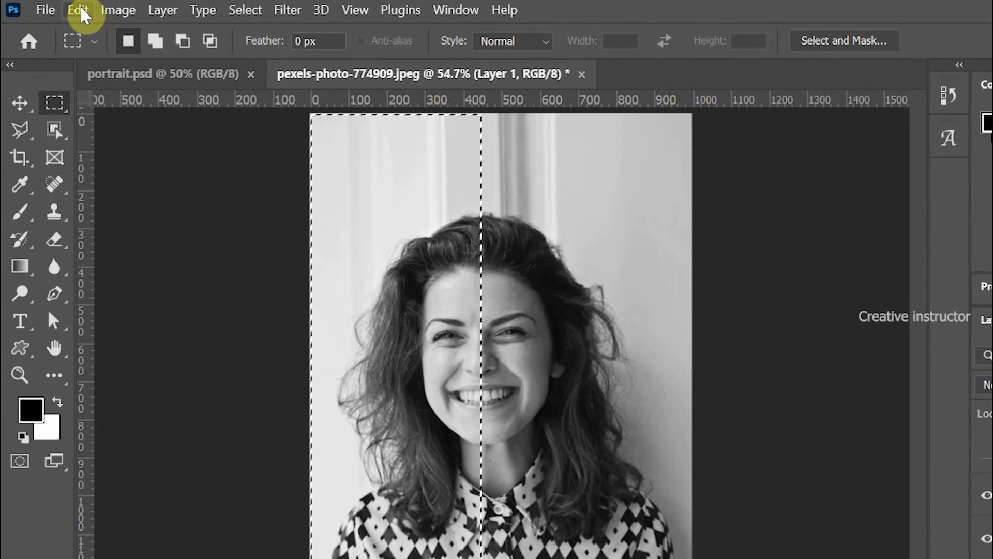
{"action": "left_click", "coordinate": [62, 10]}
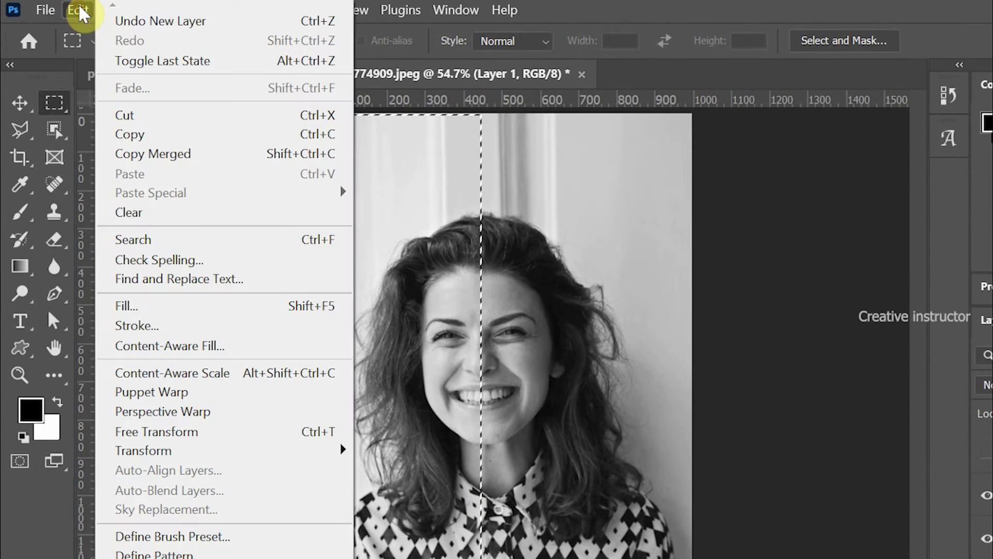
{"action": "left_click", "coordinate": [136, 306]}
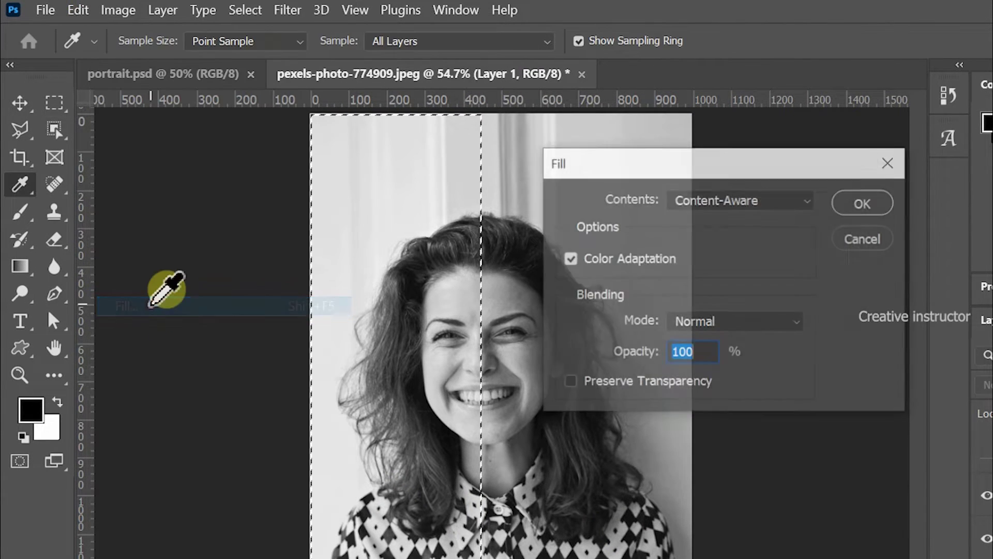
{"action": "left_click", "coordinate": [802, 200]}
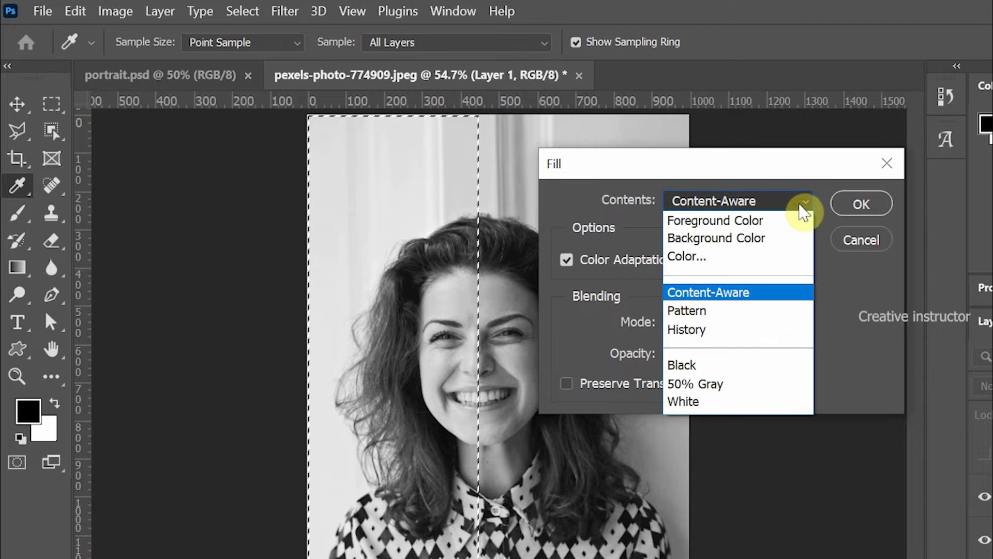
{"action": "left_click", "coordinate": [751, 224]}
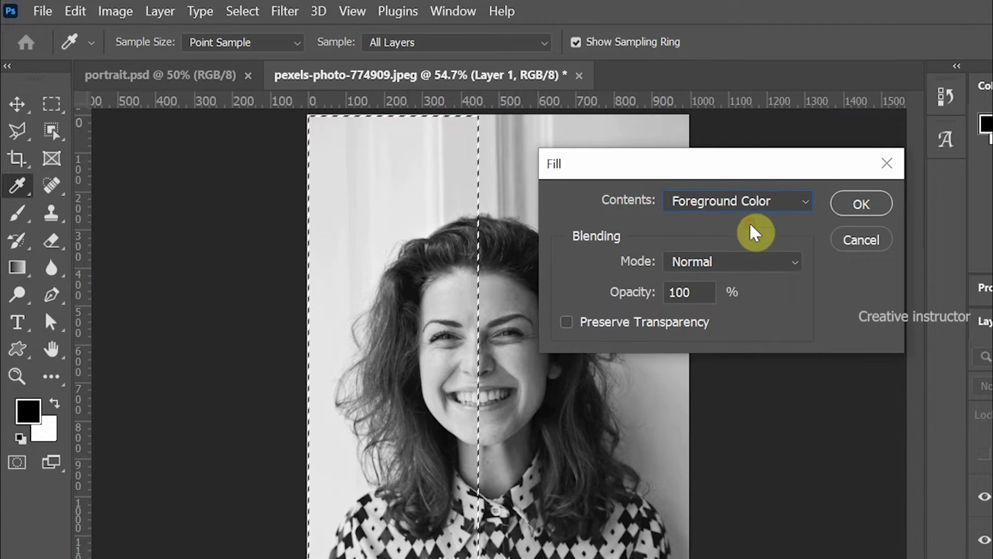
{"action": "left_click", "coordinate": [856, 203]}
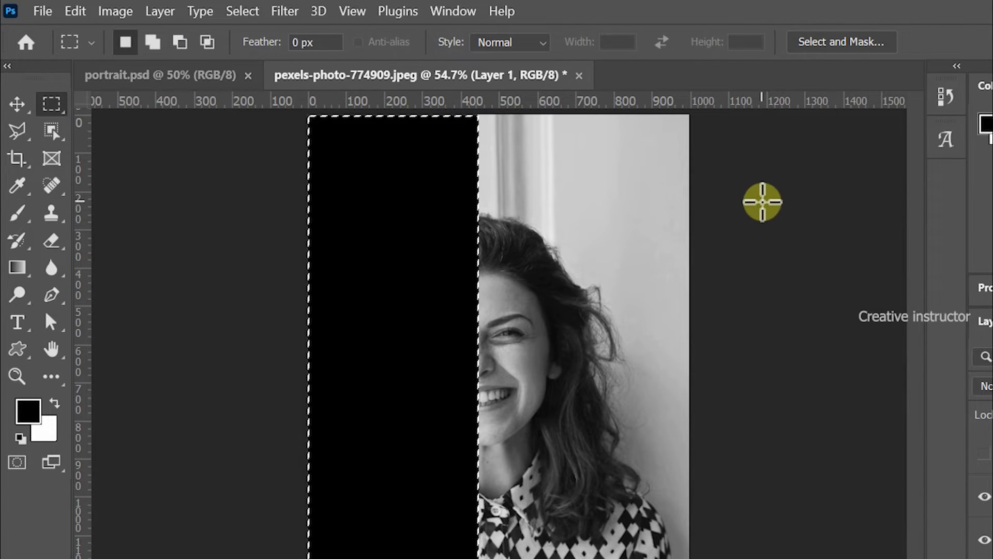
{"action": "left_click", "coordinate": [247, 13]}
{"action": "left_click", "coordinate": [260, 52]}
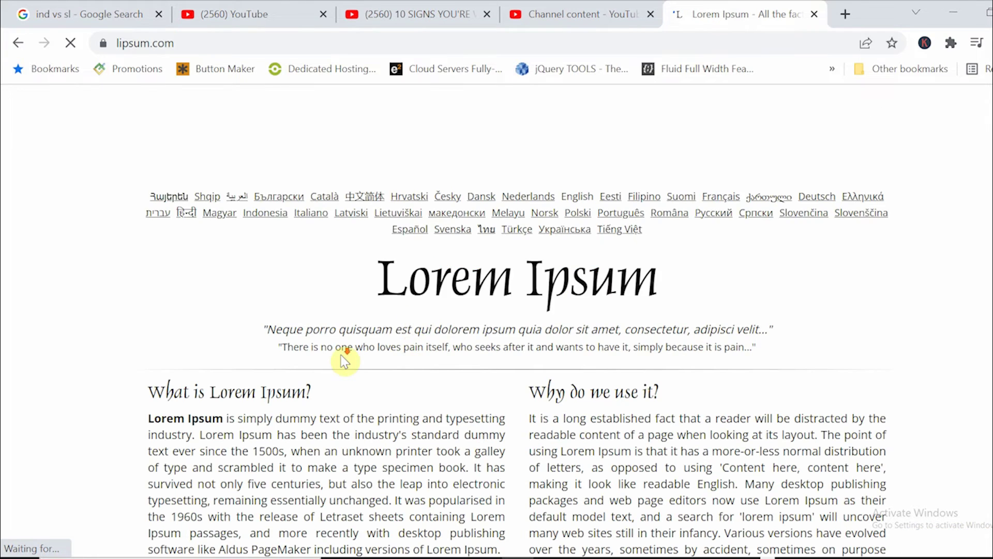
Step: Copy the 'Lorem Ipsum is simply dummy text' paragraph from lipsum.com
{"action": "scroll", "coordinate": [344, 360], "scroll_direction": "down", "scroll_amount": 3}
{"action": "left_click_drag", "start_coordinate": [513, 396], "coordinate": [149, 265]}
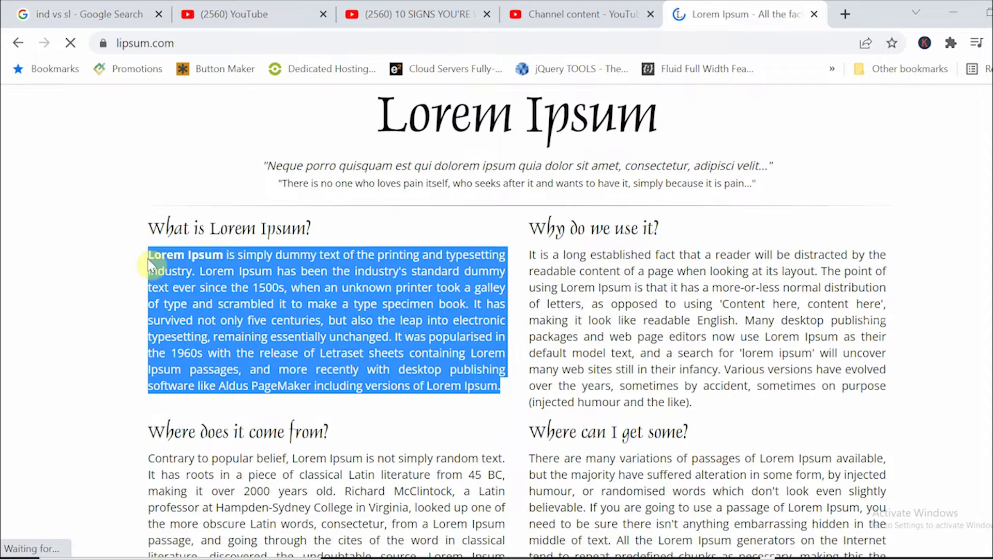
{"action": "right_click", "coordinate": [275, 291]}
{"action": "left_click", "coordinate": [317, 303]}
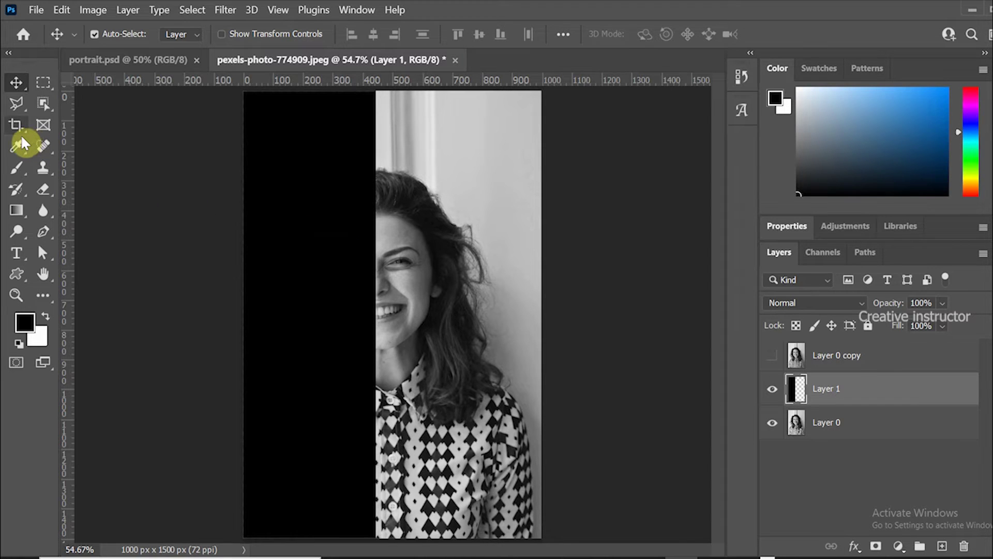
Step: Paste the Lorem Ipsum paragraph into a tall text box over the black half, then move it slightly down
{"action": "left_click", "coordinate": [24, 251]}
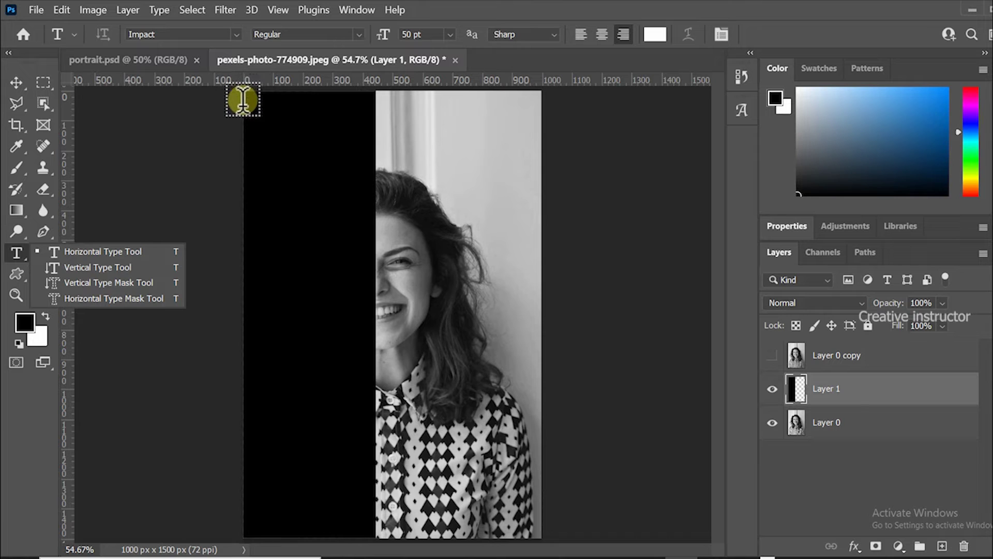
{"action": "left_click_drag", "start_coordinate": [244, 137], "coordinate": [369, 541]}
{"action": "key", "text": "ctrl+v"}
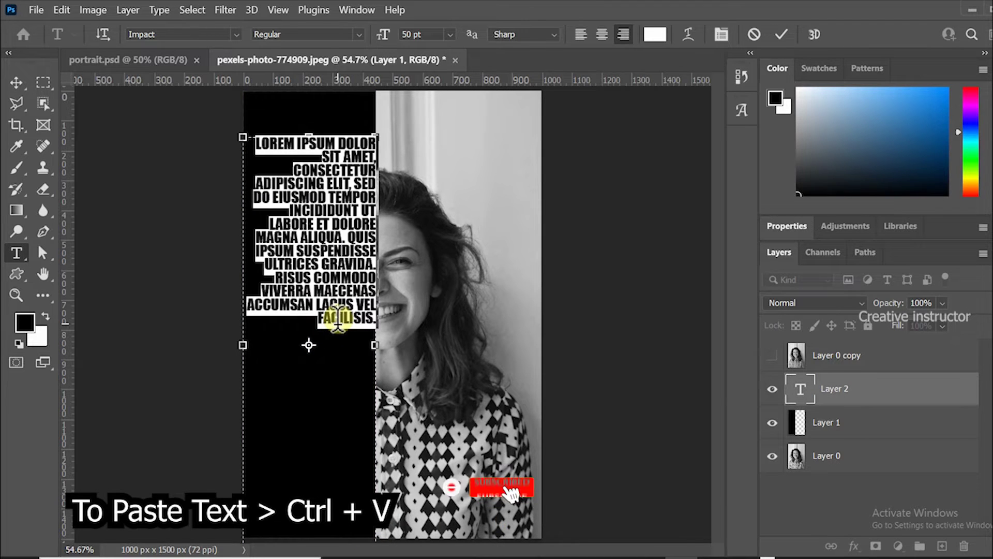
{"action": "key", "text": "ctrl+v"}
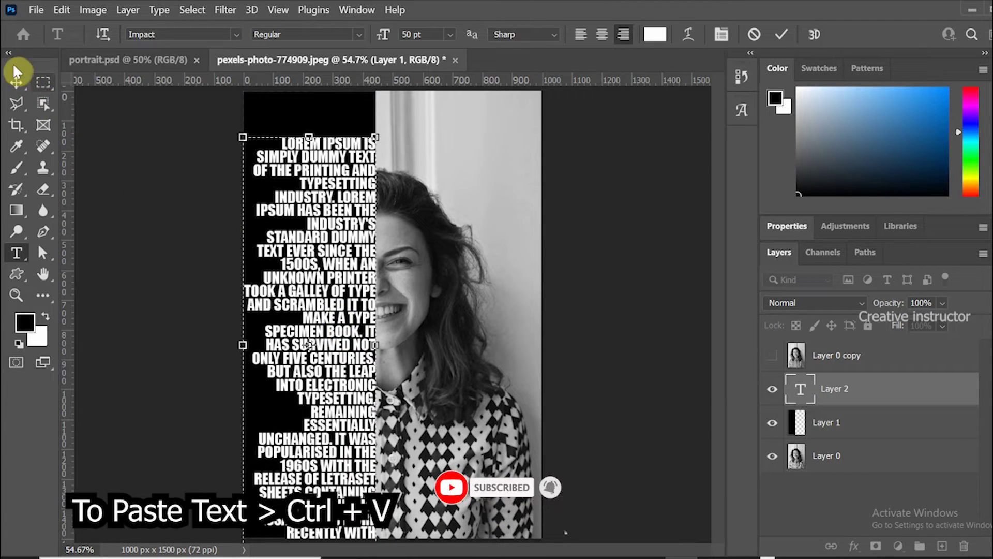
{"action": "left_click", "coordinate": [15, 78]}
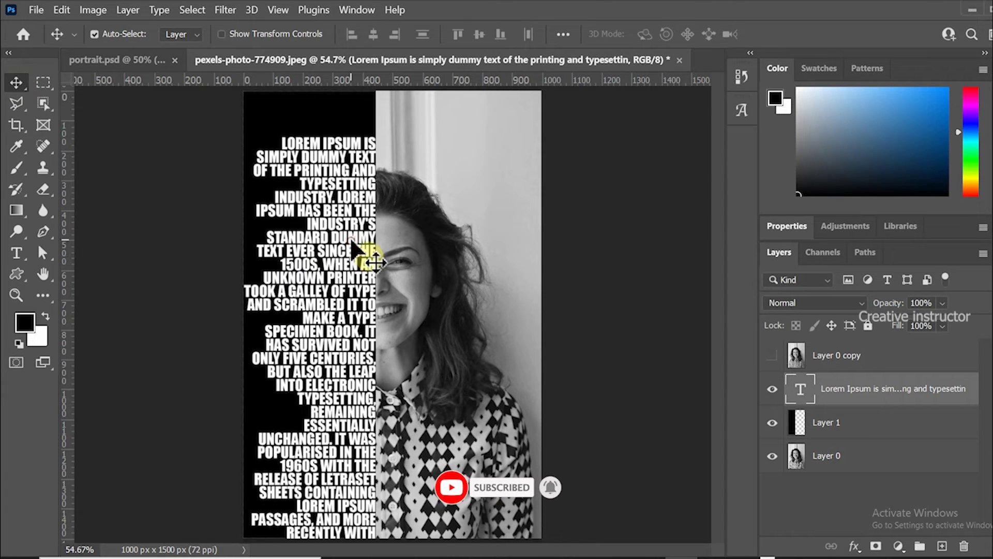
{"action": "left_click_drag", "start_coordinate": [349, 237], "coordinate": [350, 265]}
{"action": "left_click_drag", "start_coordinate": [324, 206], "coordinate": [325, 210]}
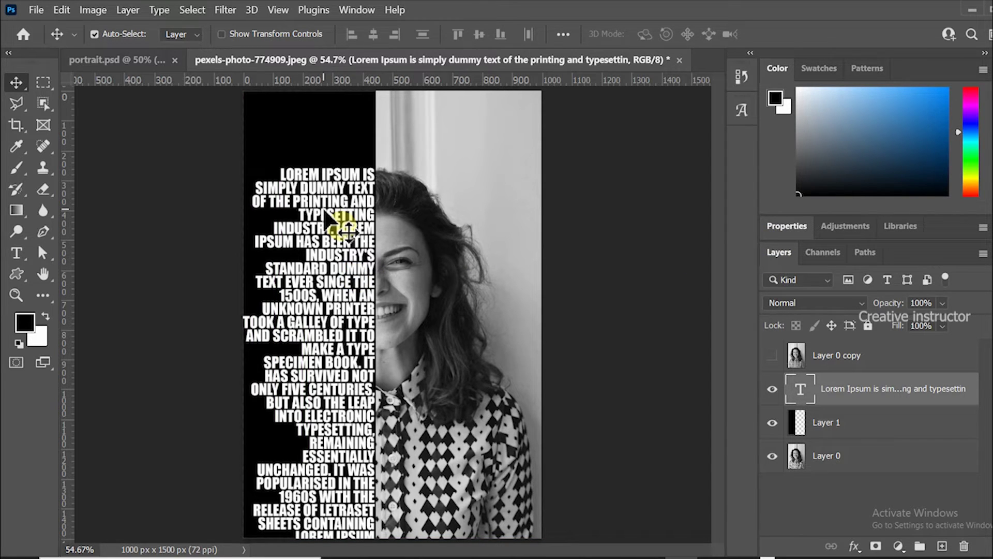
Step: Apply Displace at scale 10 to the text as a smart filter, using displacement.psd as the map
{"action": "left_click", "coordinate": [217, 14]}
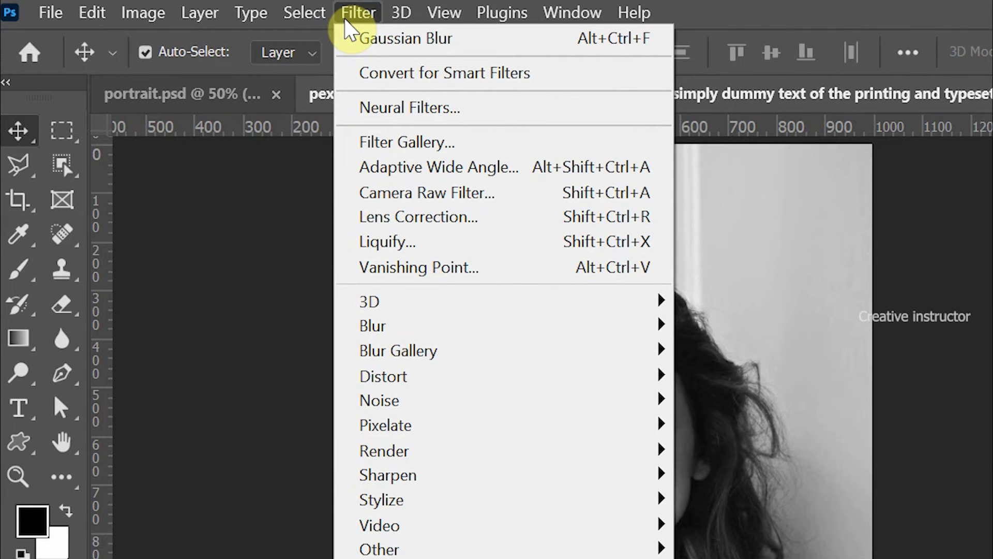
{"action": "mouse_move", "coordinate": [442, 380]}
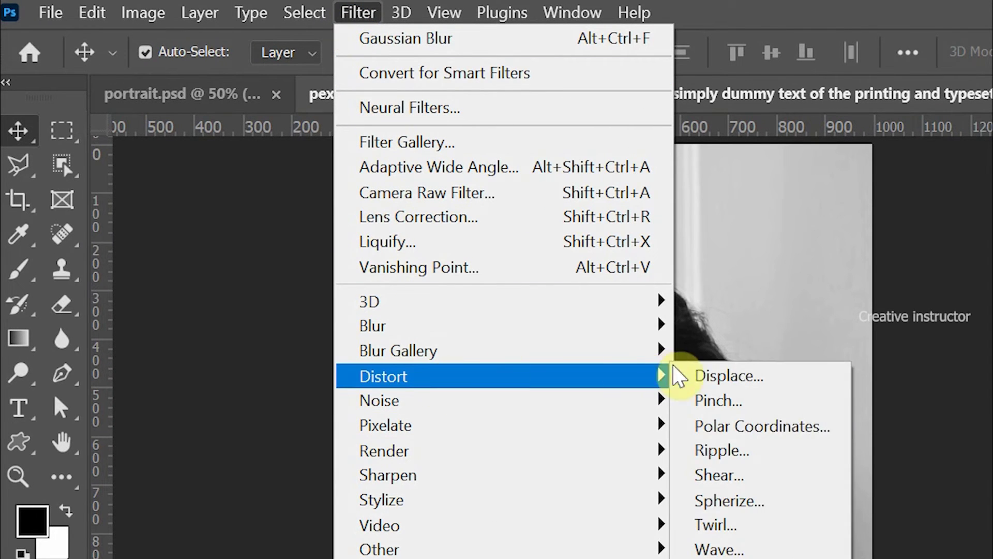
{"action": "left_click", "coordinate": [717, 377]}
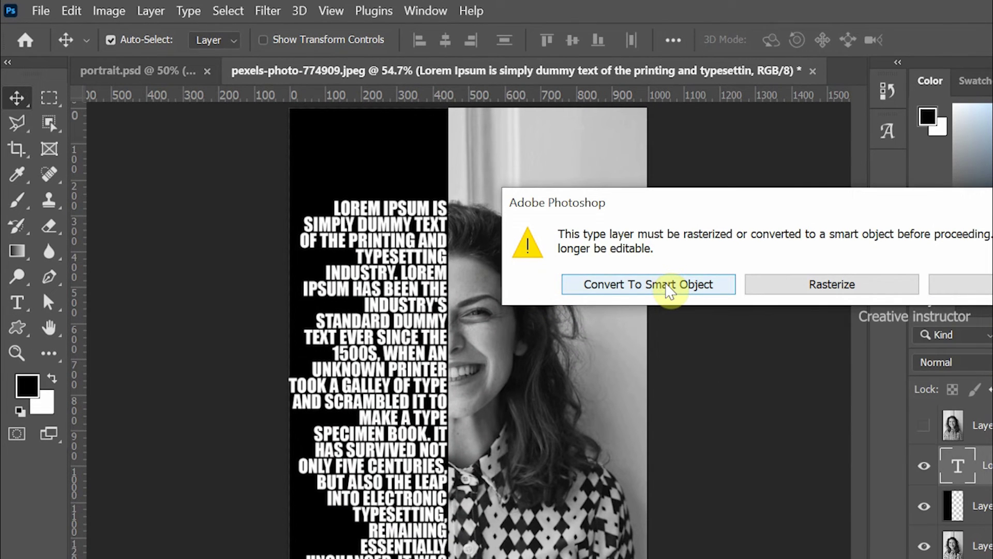
{"action": "left_click", "coordinate": [669, 287]}
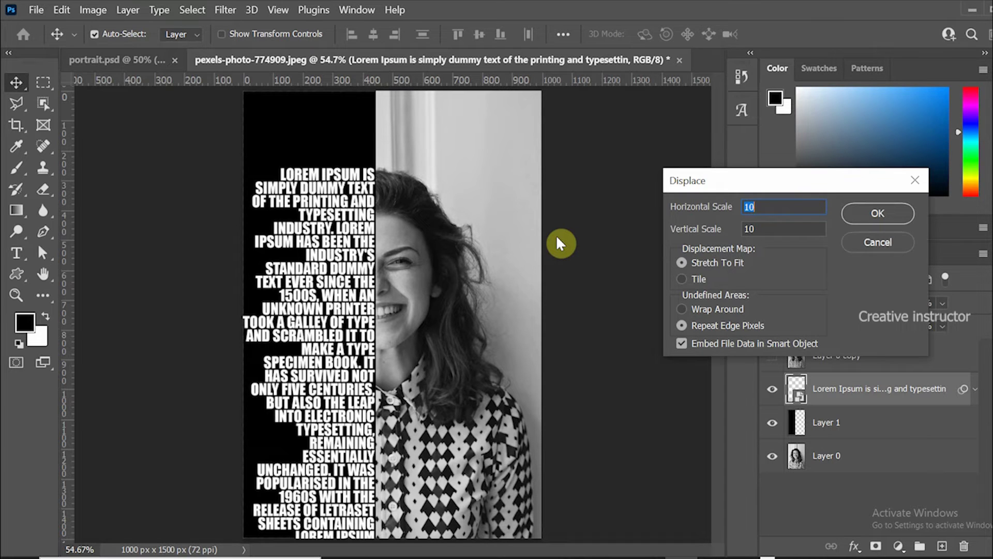
{"action": "left_click", "coordinate": [890, 210]}
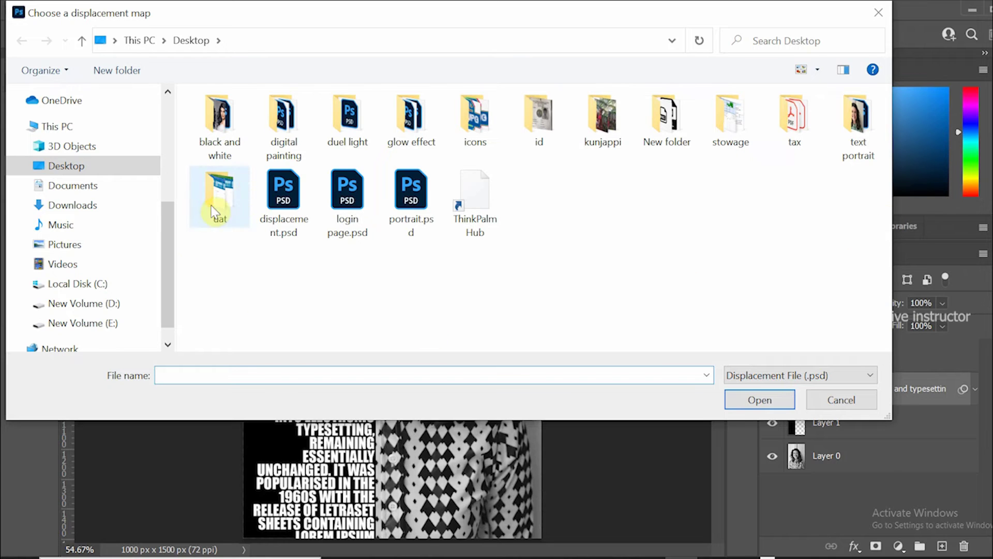
{"action": "left_click", "coordinate": [301, 212]}
{"action": "left_click", "coordinate": [764, 402]}
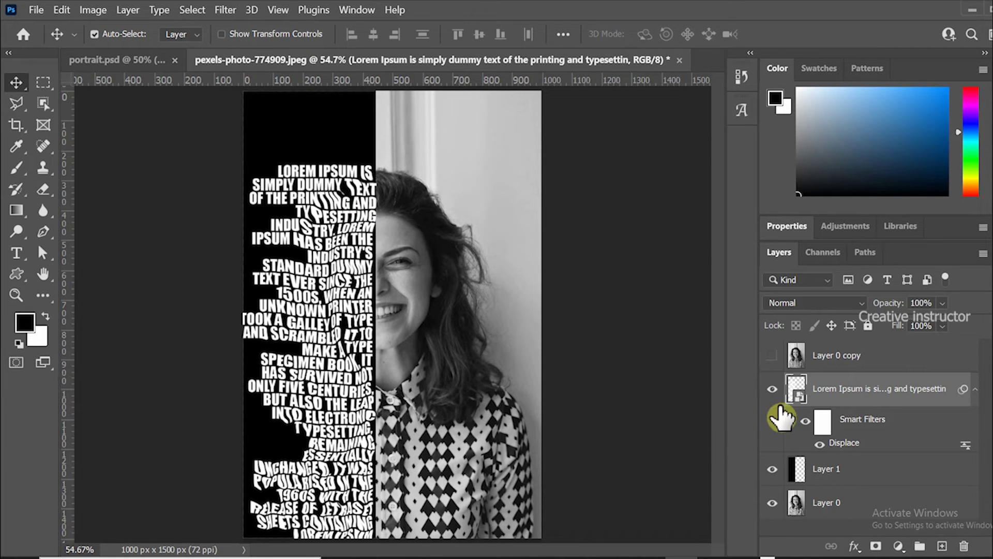
Step: Load the warped Lorem Ipsum letters as a selection, hide the text layer, delete them from black Layer 1, then deselect
{"action": "key", "text": "ctrl"}
{"action": "left_click", "coordinate": [796, 393], "text": "ctrl"}
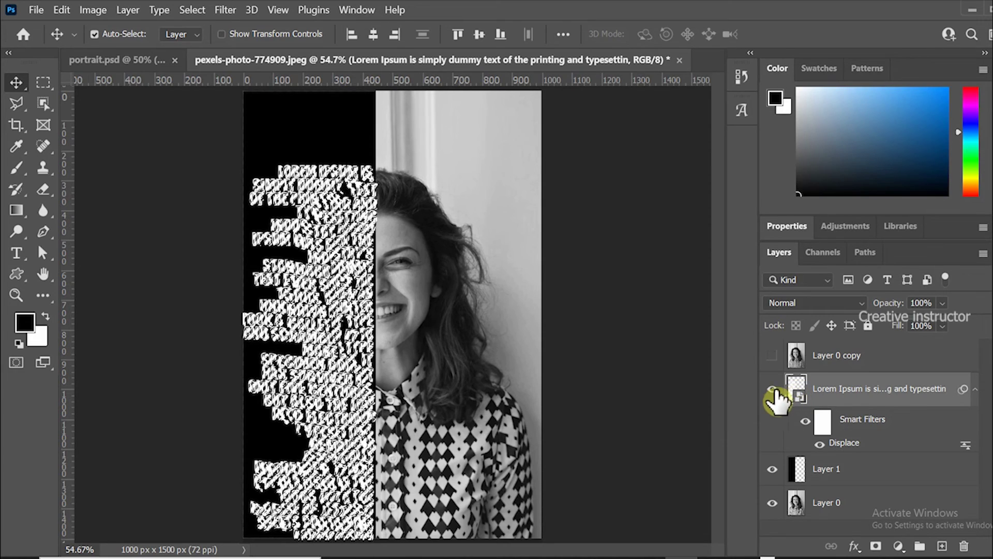
{"action": "left_click", "coordinate": [772, 389]}
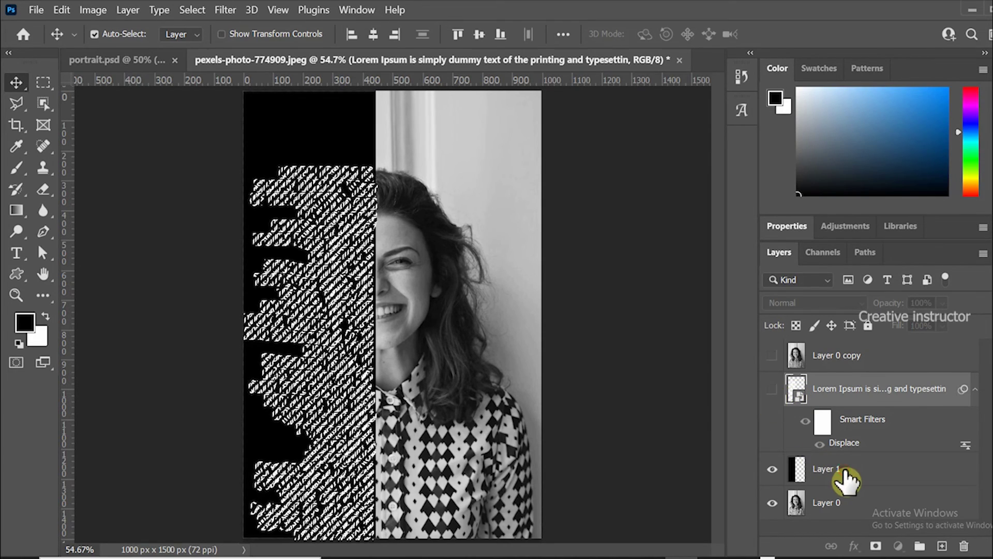
{"action": "left_click", "coordinate": [844, 472]}
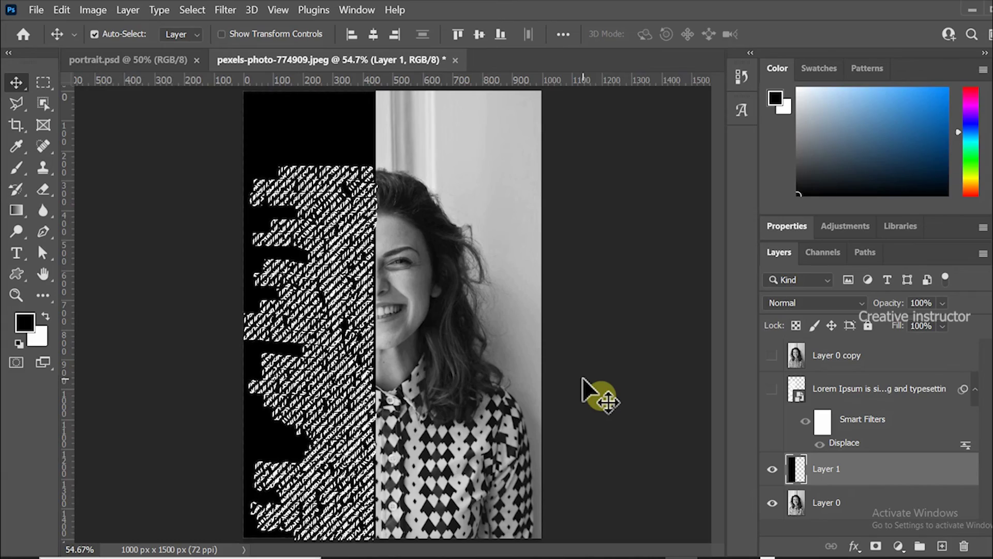
{"action": "key", "text": "Delete"}
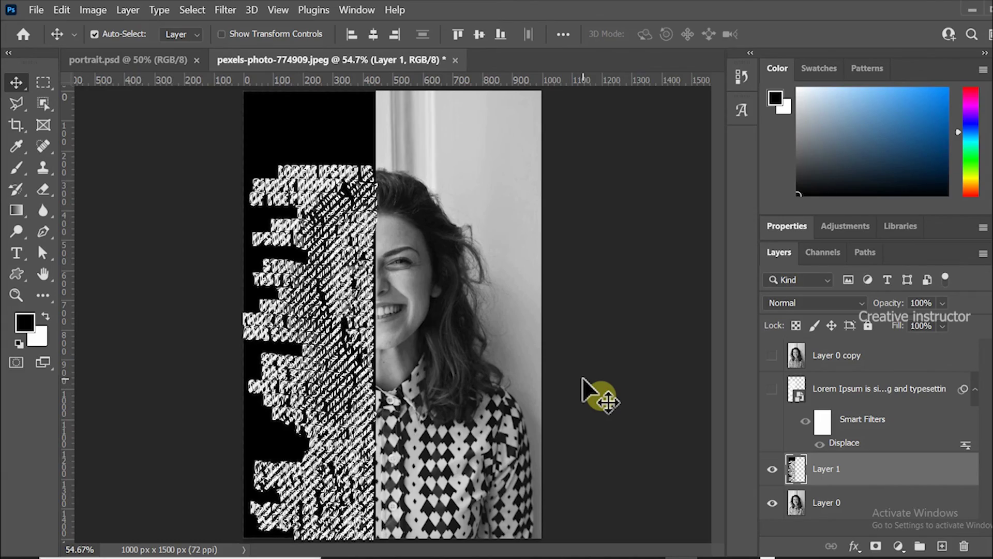
{"action": "key", "text": "ctrl"}
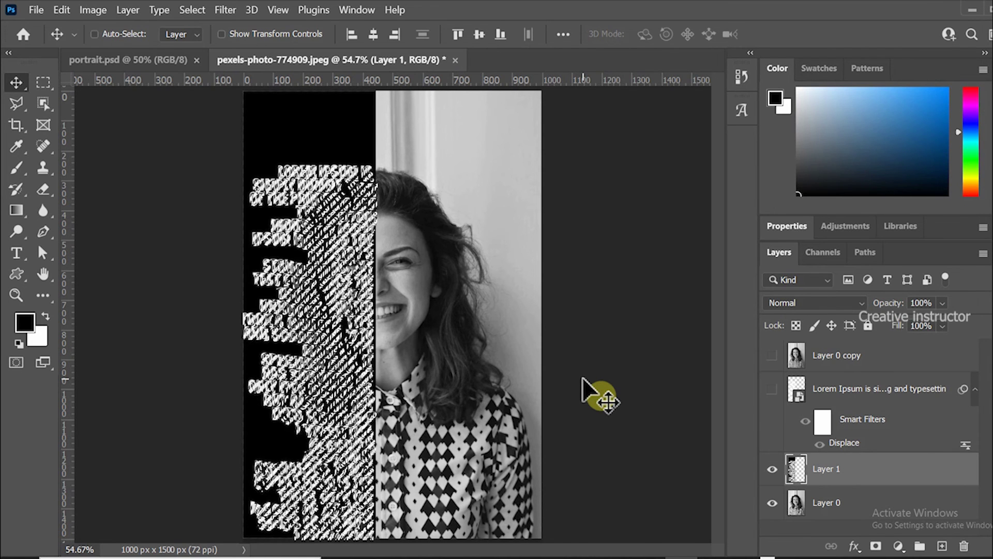
{"action": "key", "text": "ctrl"}
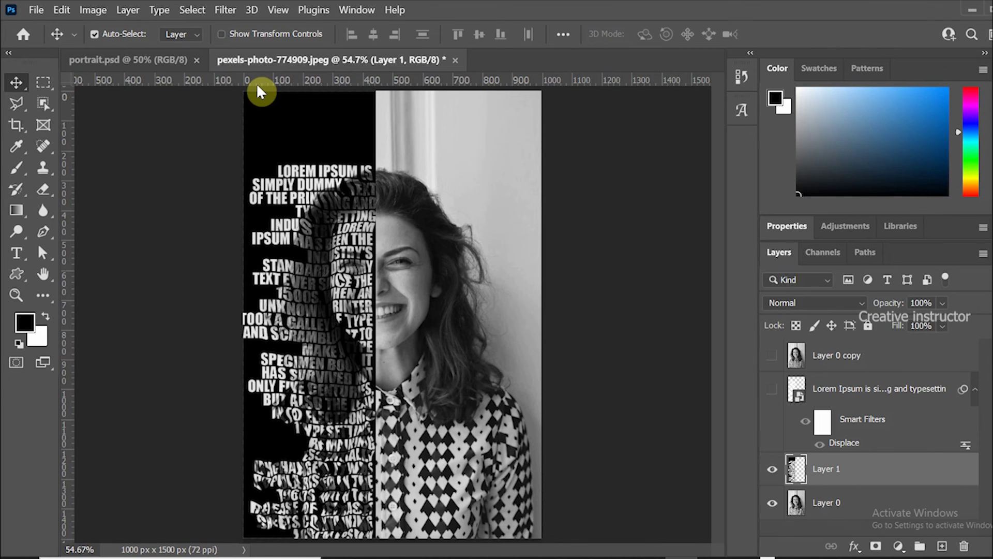